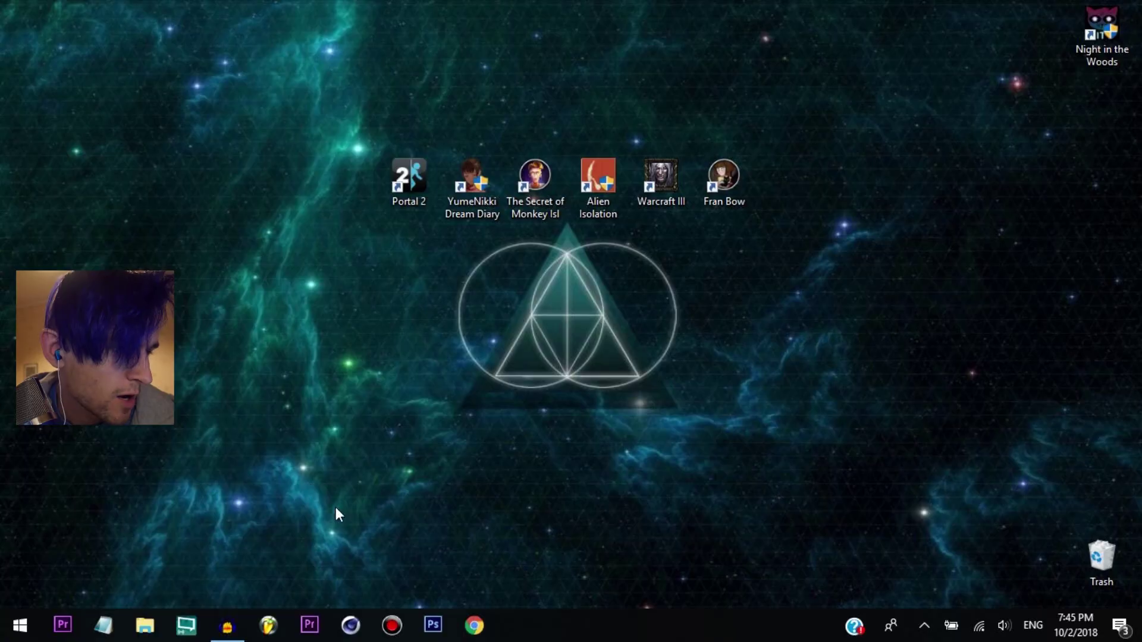
Step: Launch XSplit Broadcaster from the taskbar
click(190, 627)
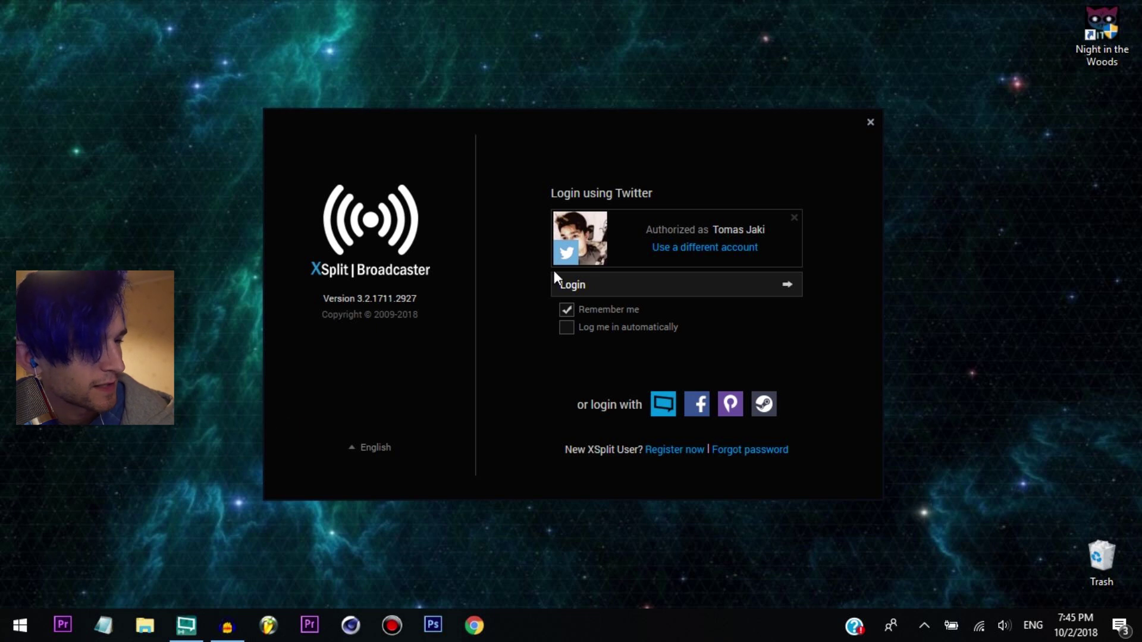
Step: Log in with the saved Twitter account and decline the update to the newer version
click(583, 285)
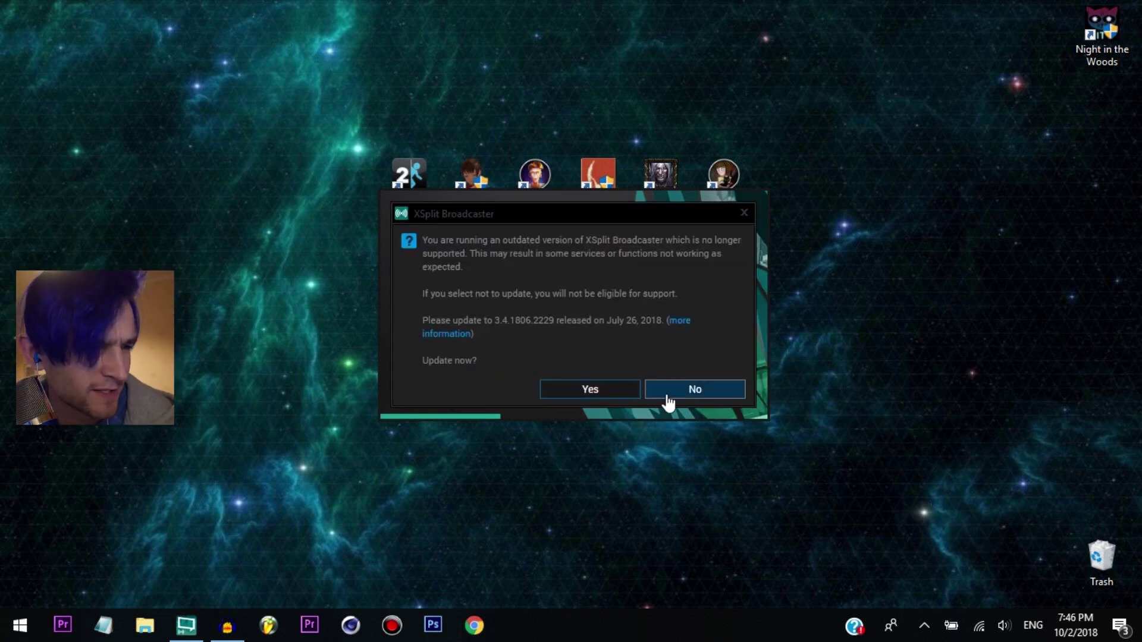
click(669, 397)
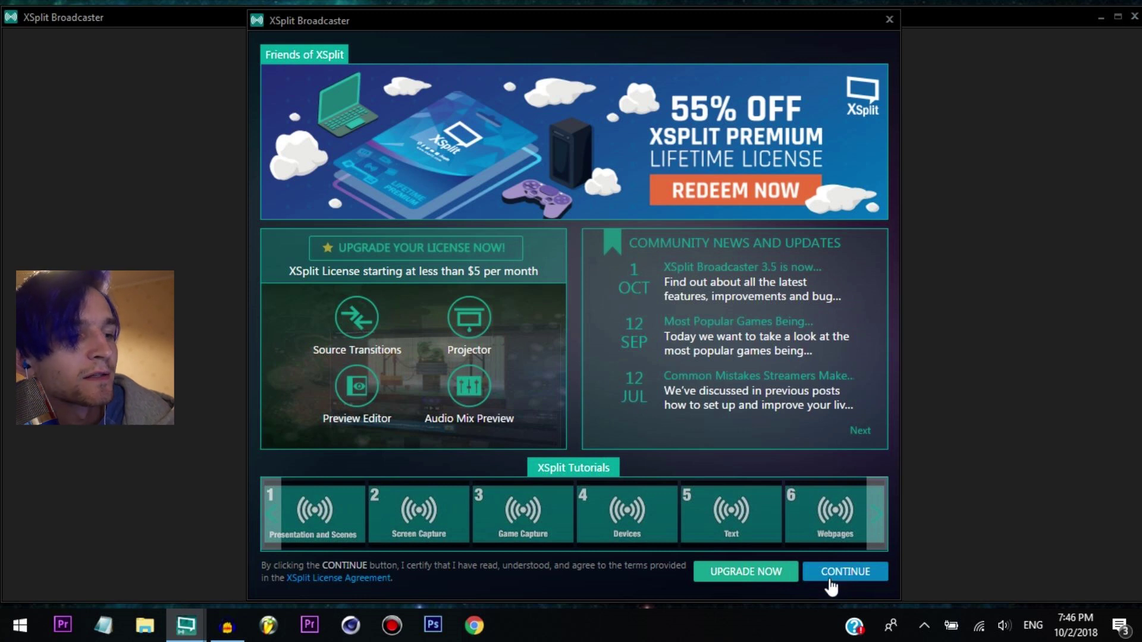
Step: Continue to the main window, dismiss the plugin updates notice, and select the HD webcam source
click(829, 589)
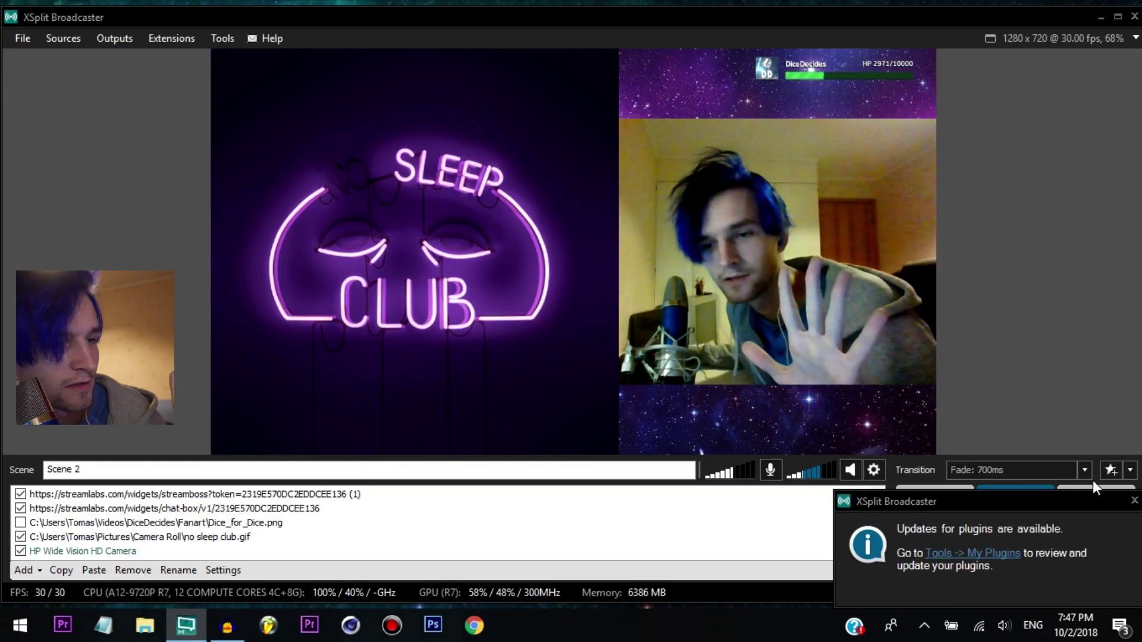
click(915, 378)
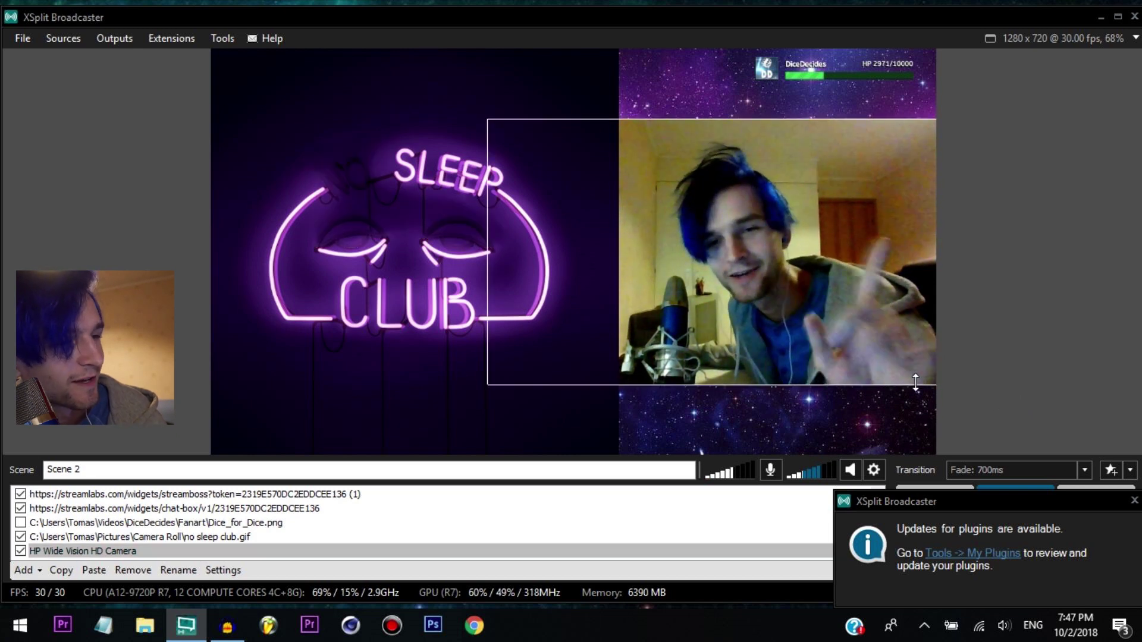
click(979, 319)
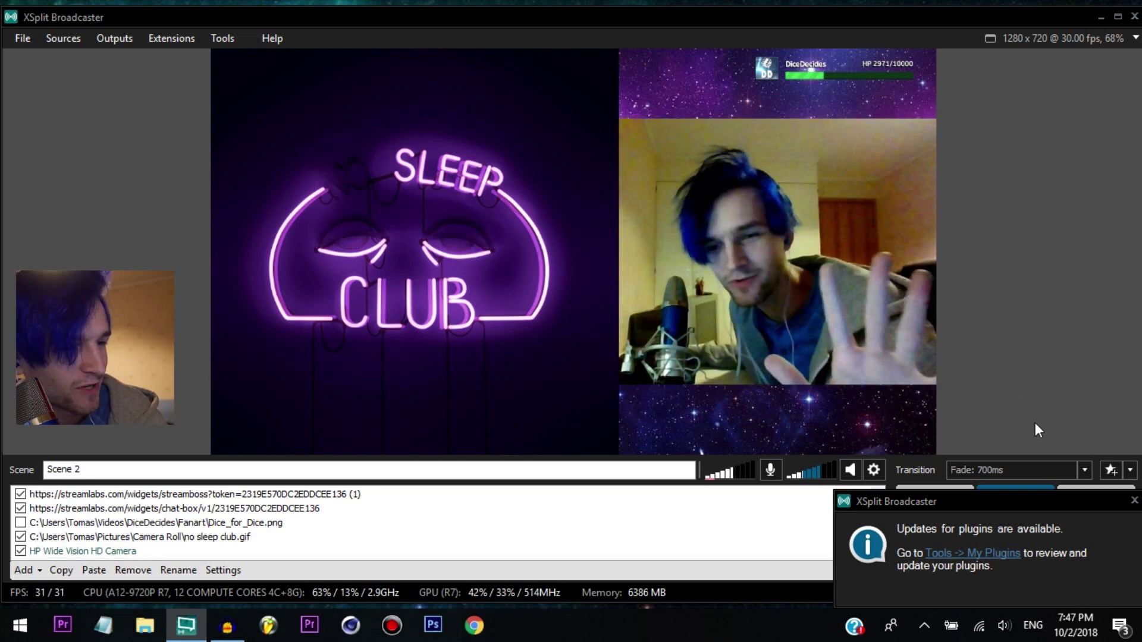
click(878, 363)
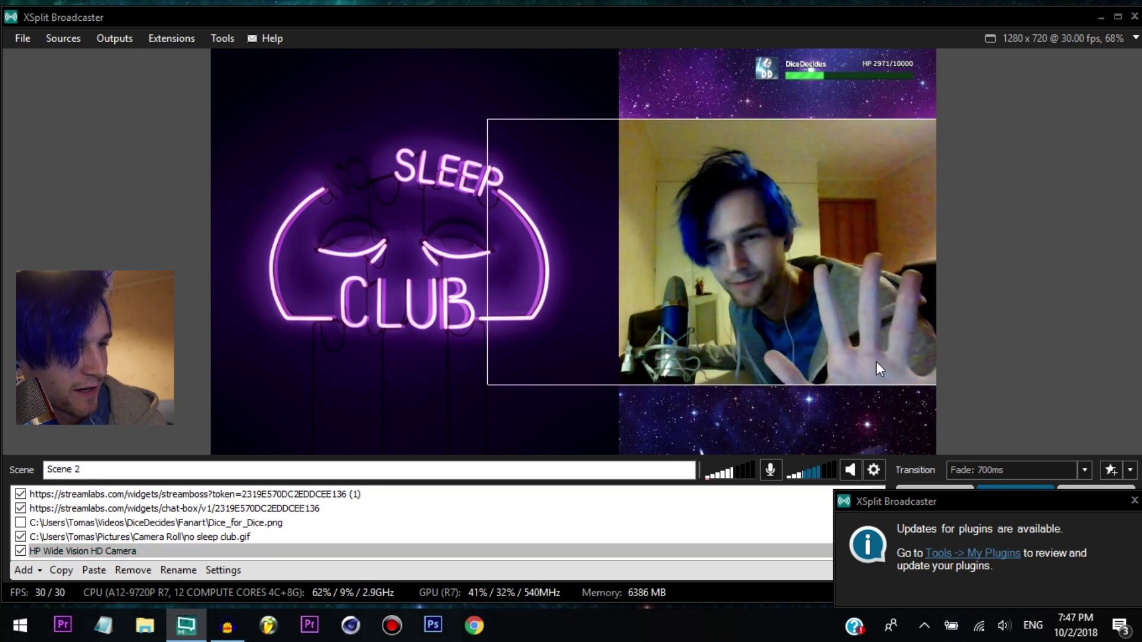
click(748, 352)
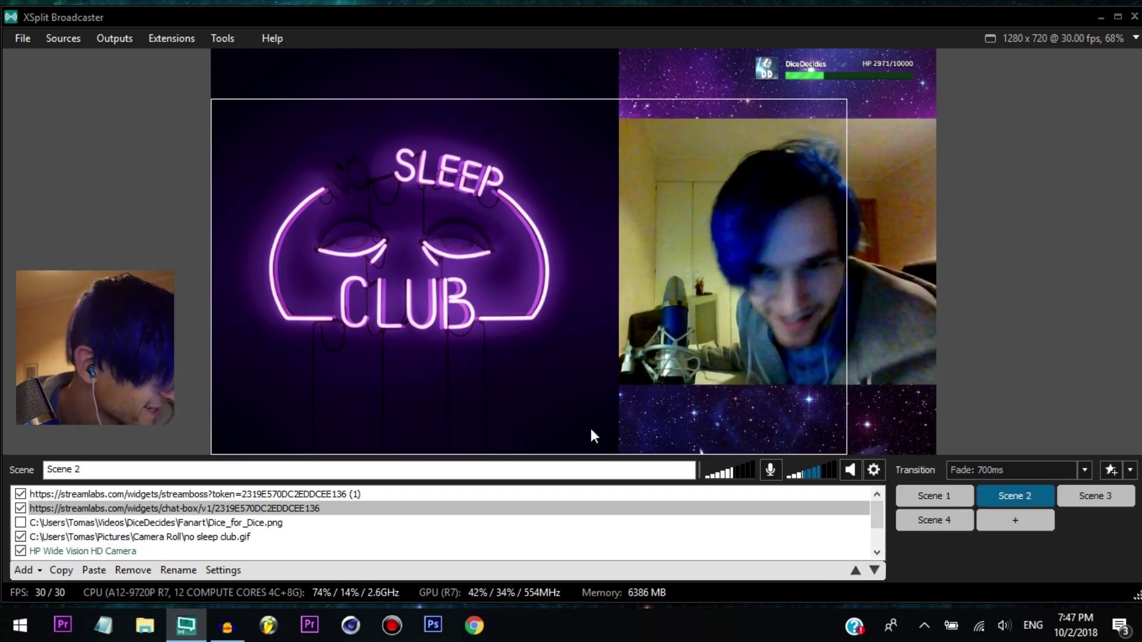
click(804, 301)
drag(885, 288, 829, 273)
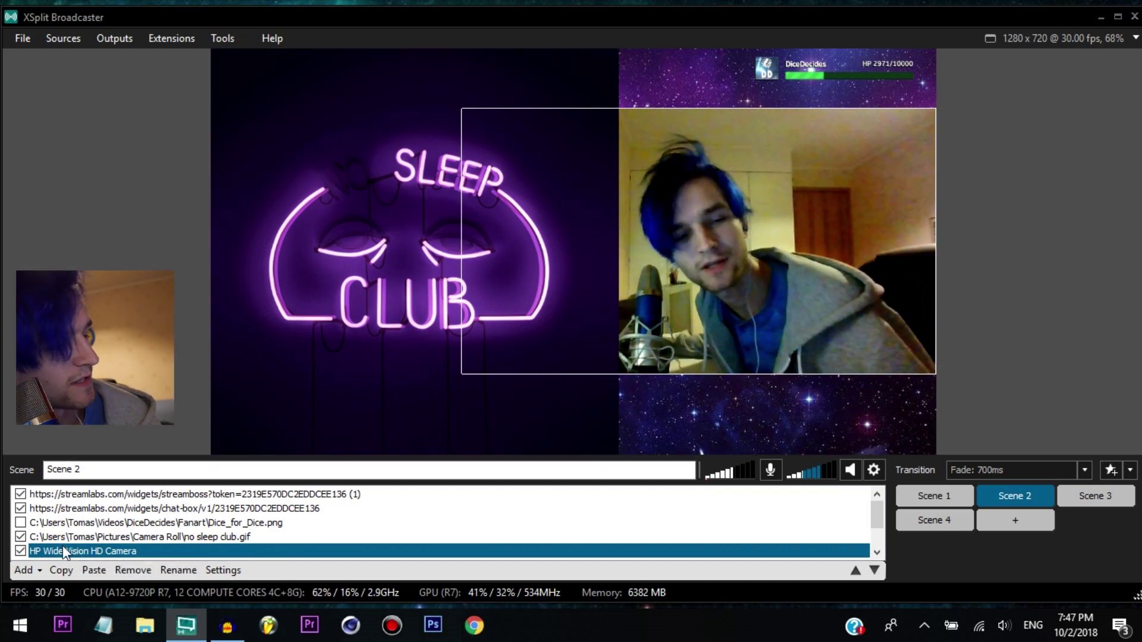
Step: Move the webcam above the SLEEP CLUB image and stretch it to fill the preview frame
drag(63, 551, 71, 495)
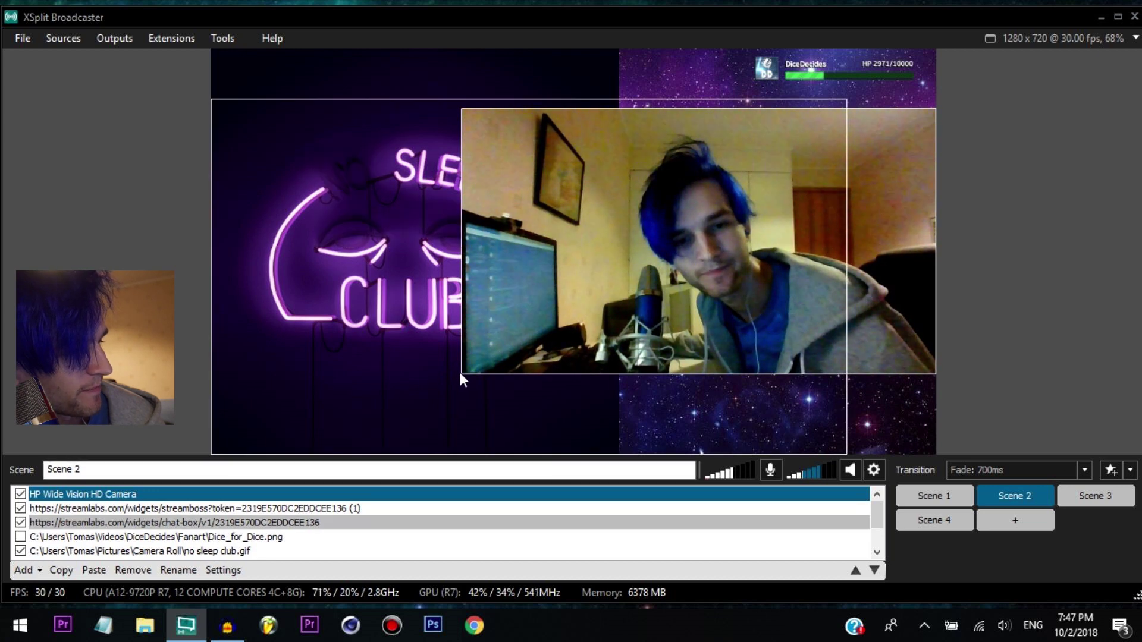
drag(461, 374, 317, 454)
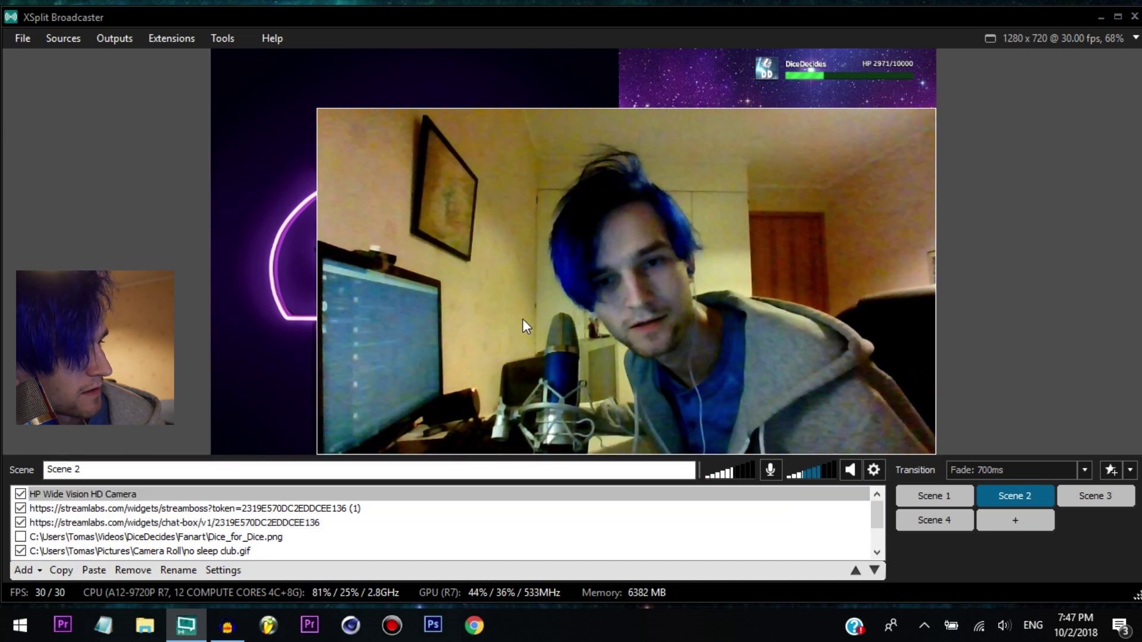
drag(523, 320, 416, 260)
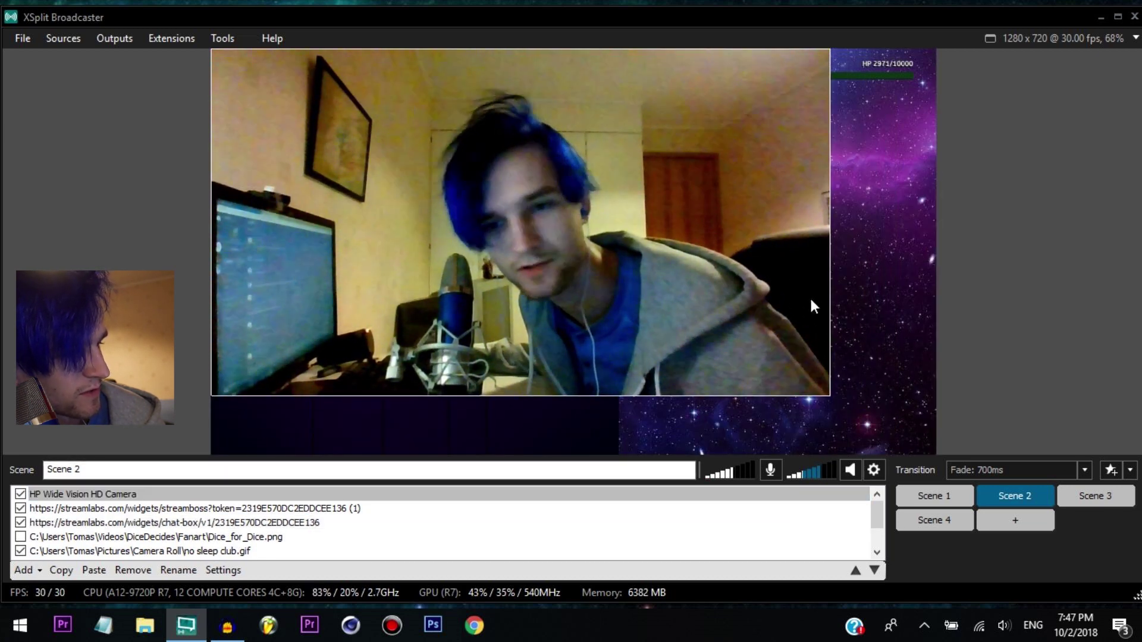
drag(830, 307, 1031, 388)
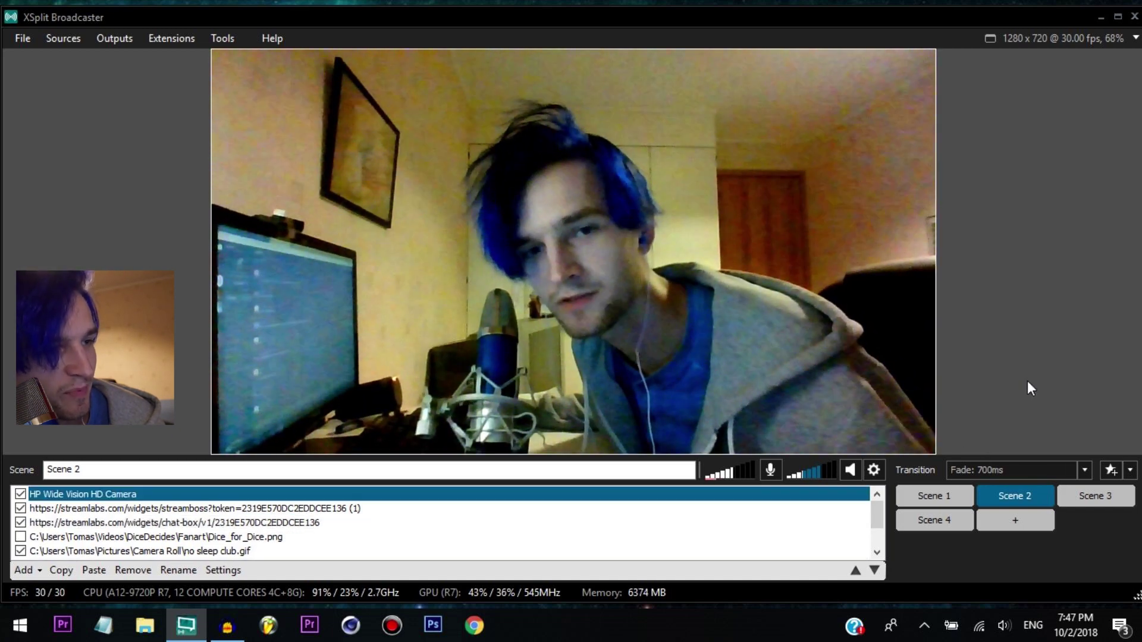
click(1015, 271)
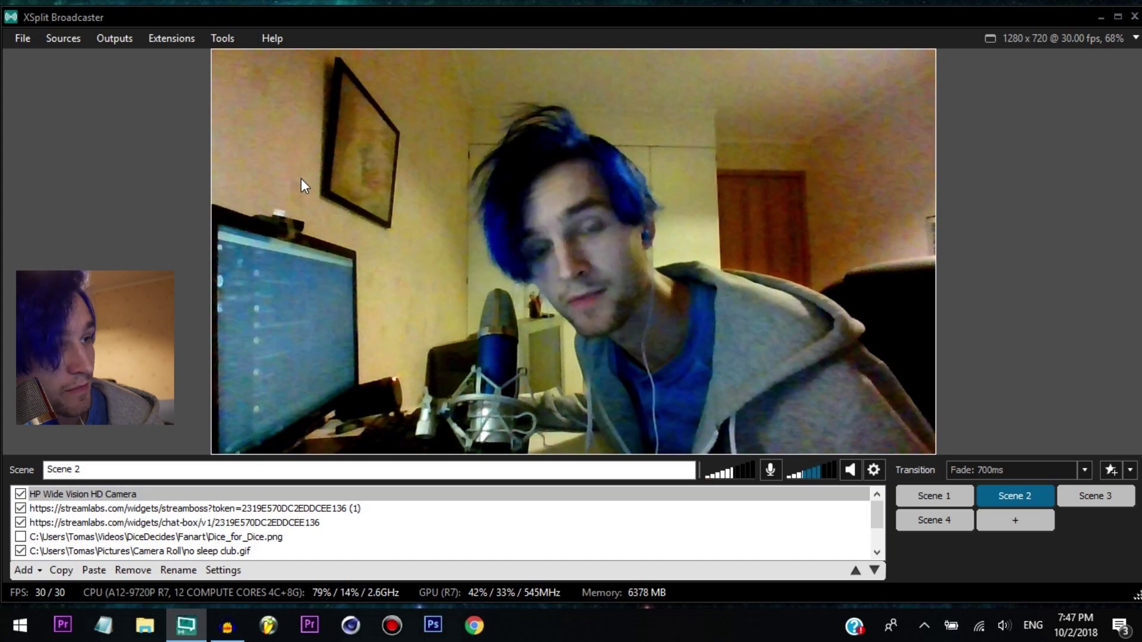
click(226, 107)
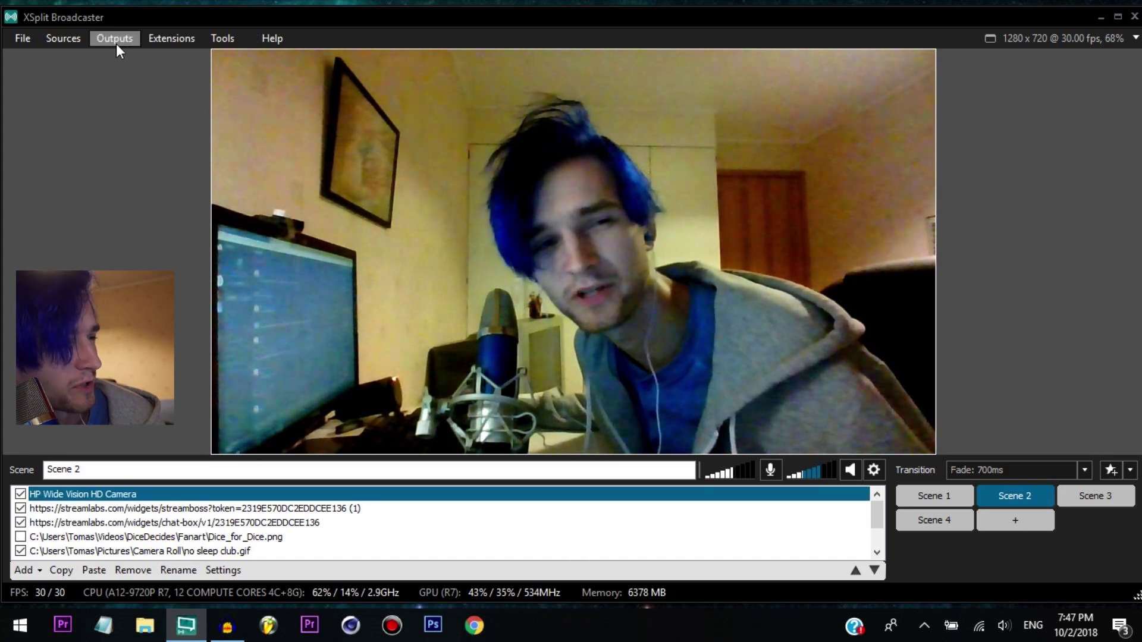
click(116, 44)
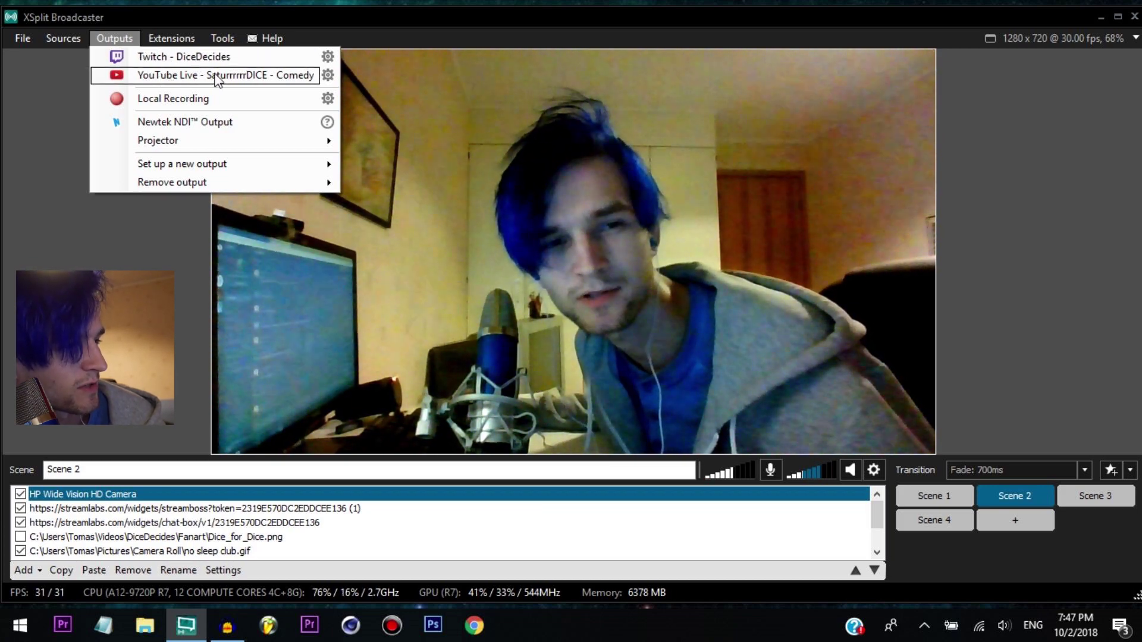
click(327, 75)
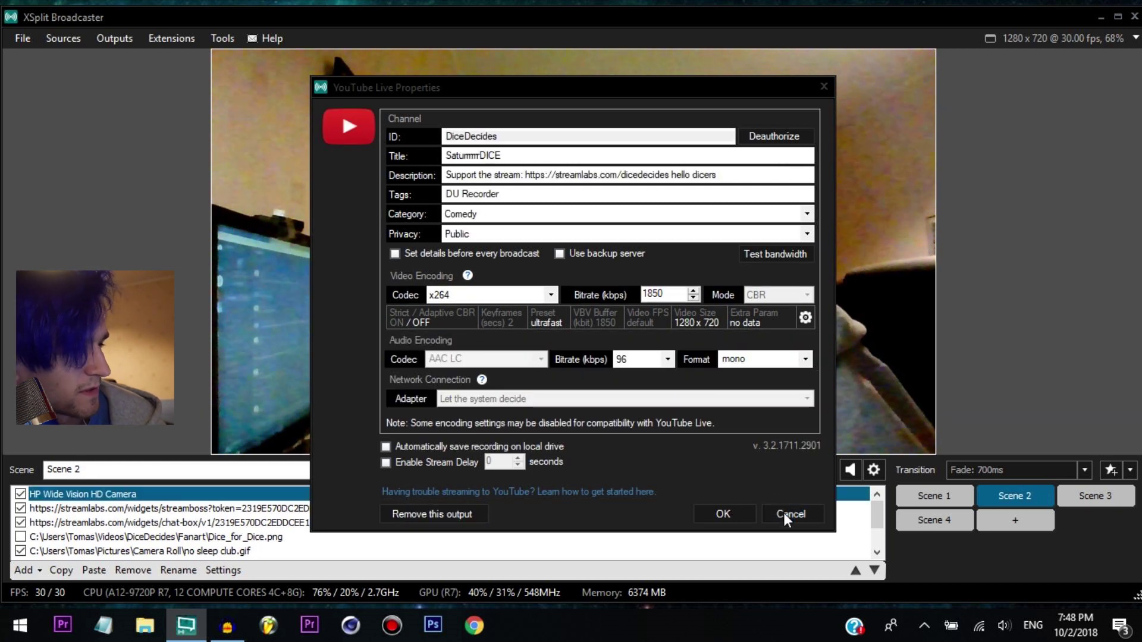
click(610, 143)
double_click(564, 141)
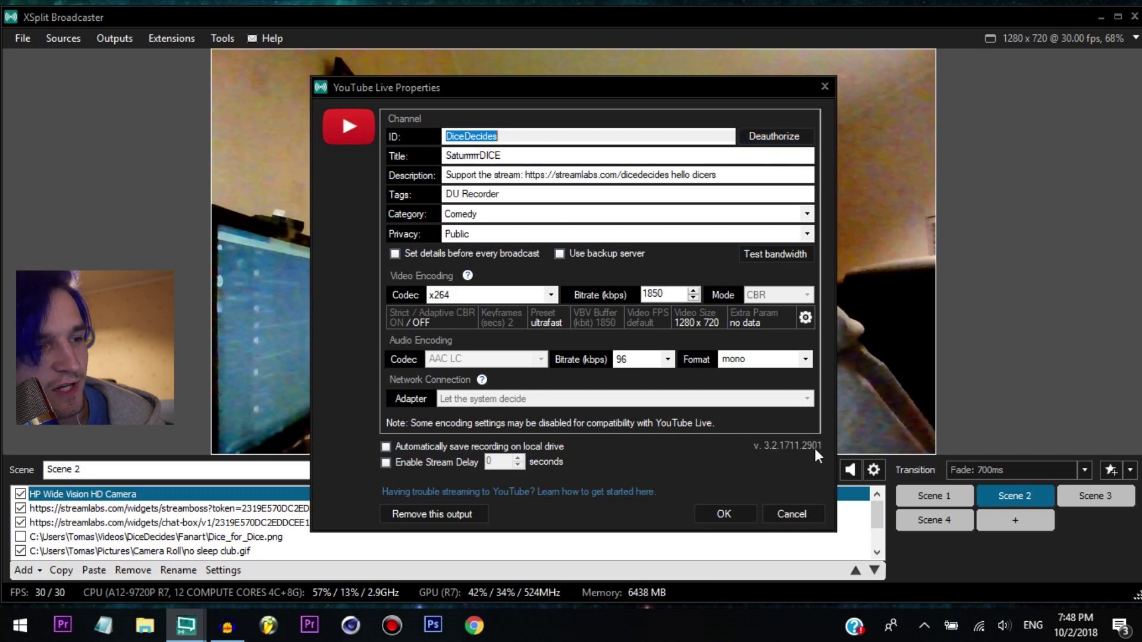
click(797, 512)
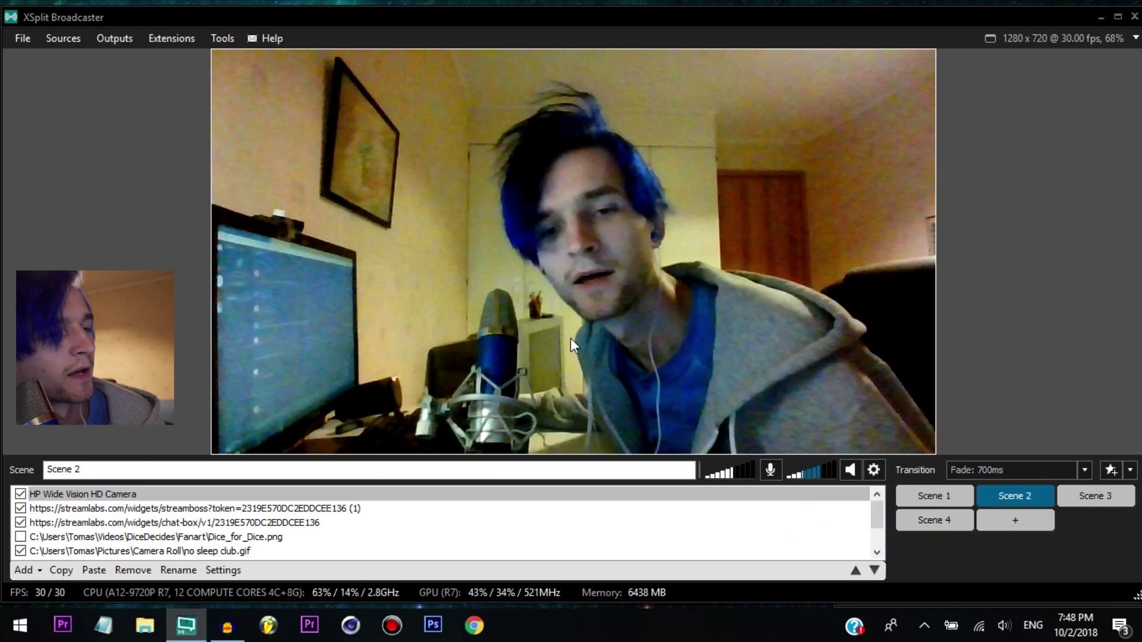
Step: In the YouTube Live output settings, replace the broadcast title with 'TuesDice'
click(128, 43)
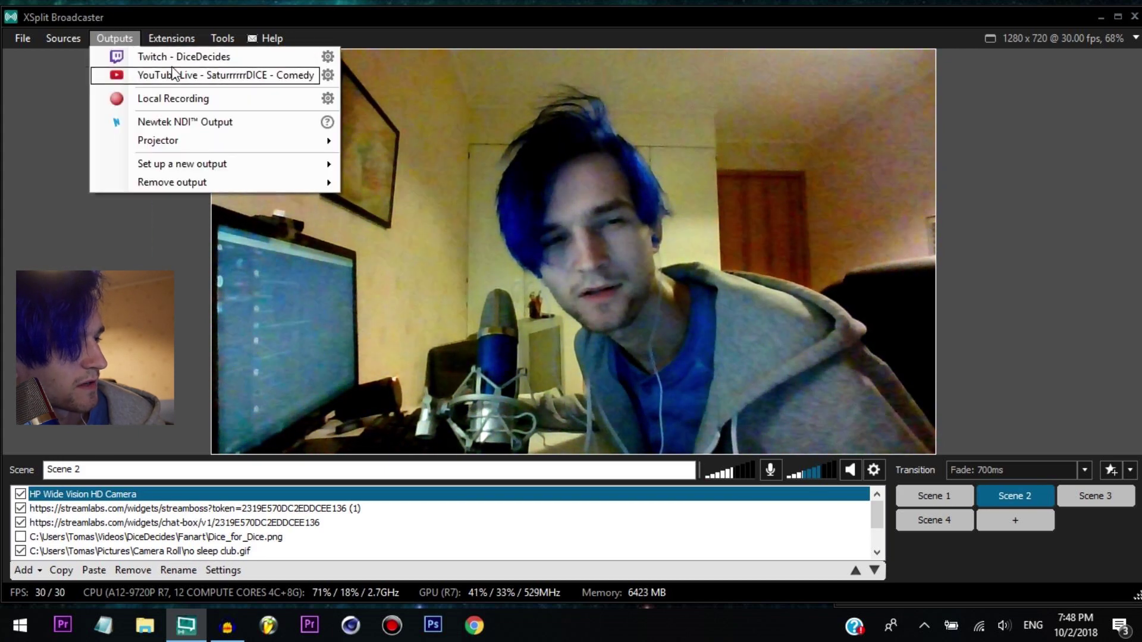
click(327, 75)
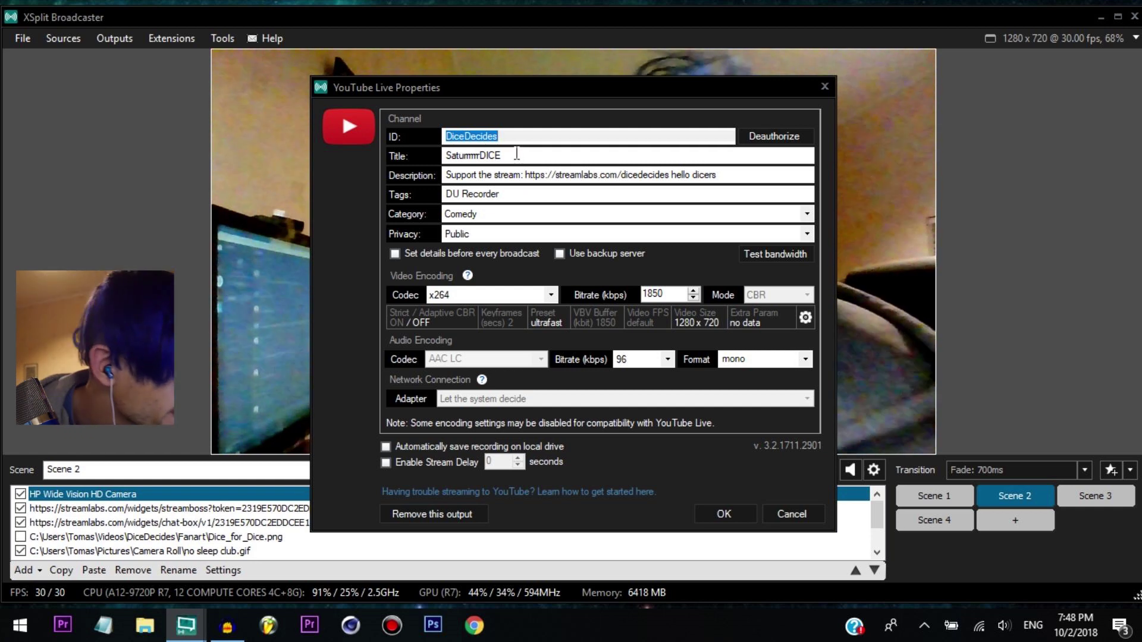
drag(518, 154, 443, 156)
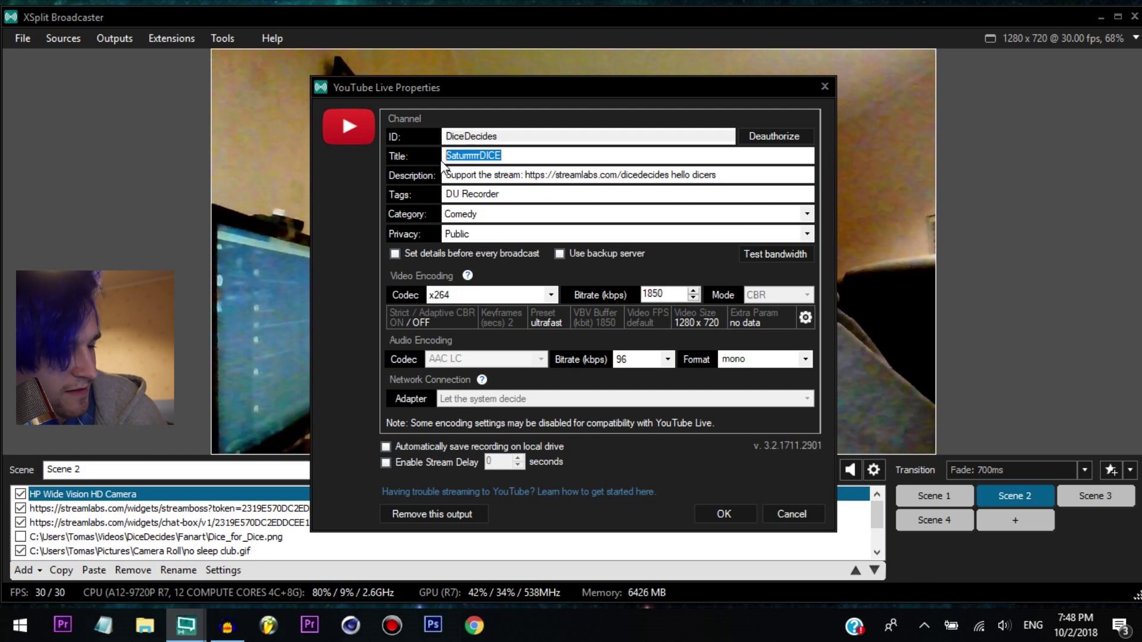
text(u)
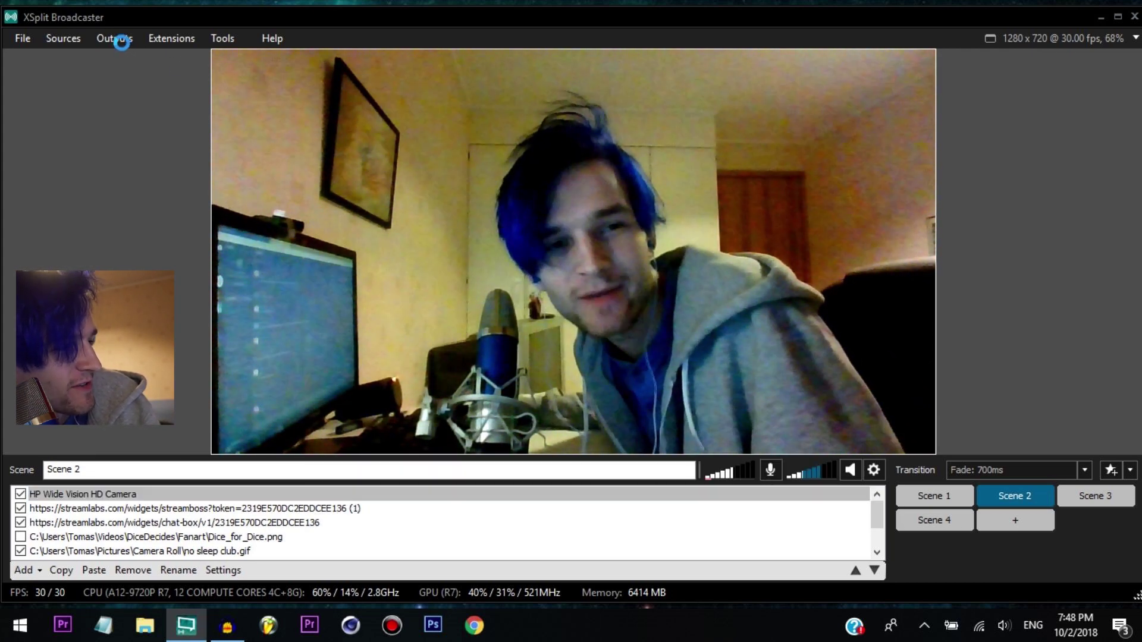
Step: Go live on YouTube as TuesDice and move the chat-box widget to the top of the sources
click(123, 42)
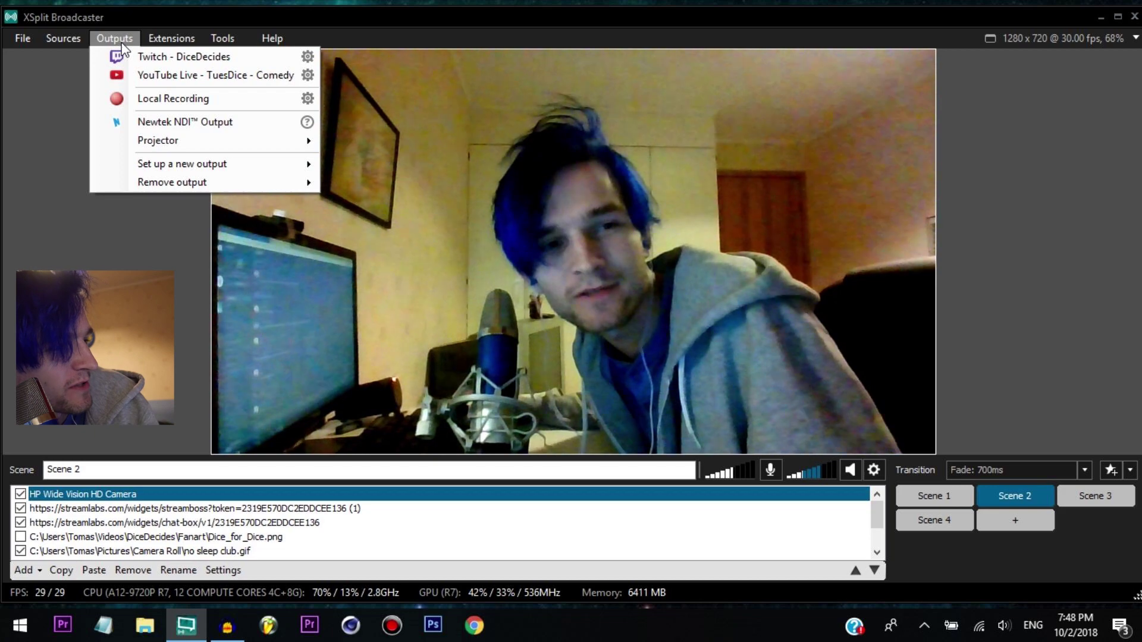
click(144, 75)
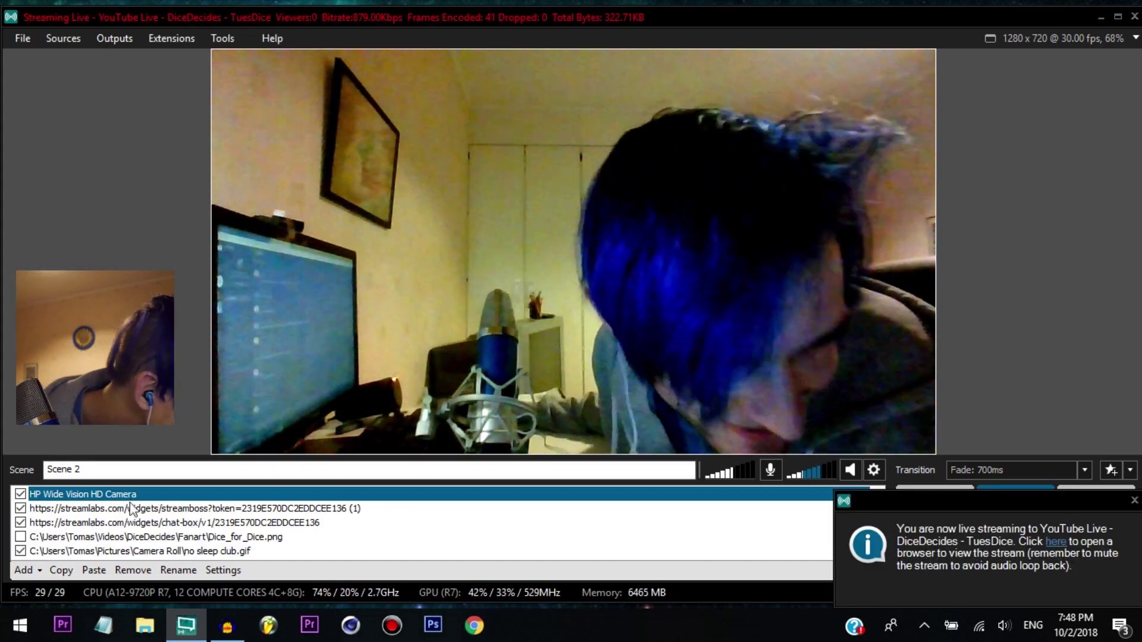
click(187, 508)
click(125, 522)
drag(122, 511, 121, 493)
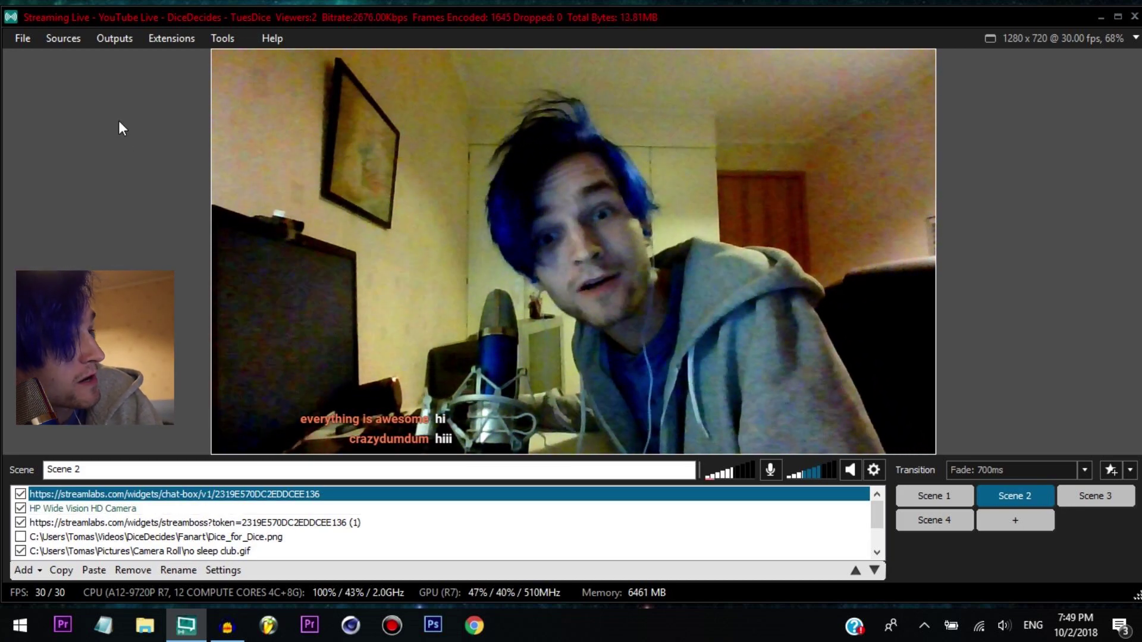
Step: Stop the 'YouTube Live - TuesDice' stream from the Outputs list
click(112, 41)
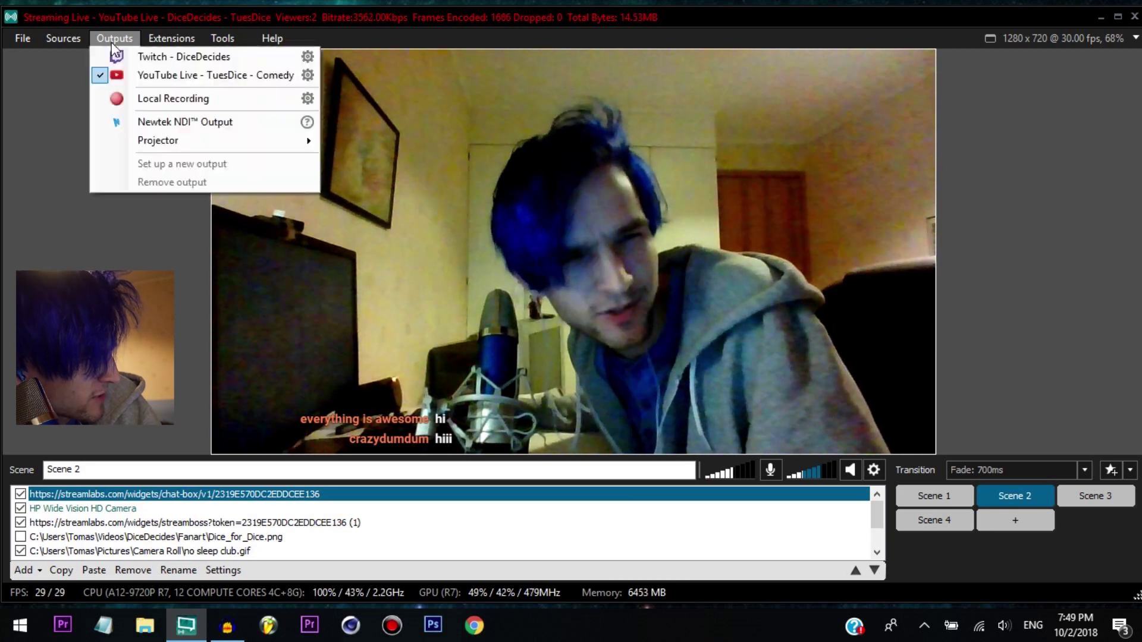
click(147, 77)
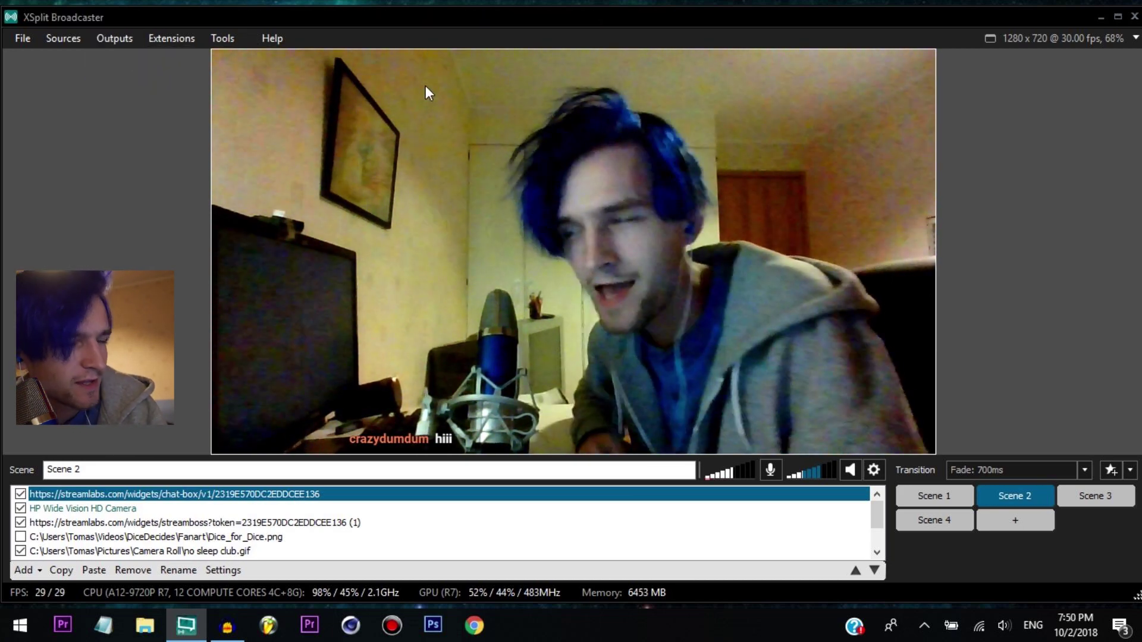